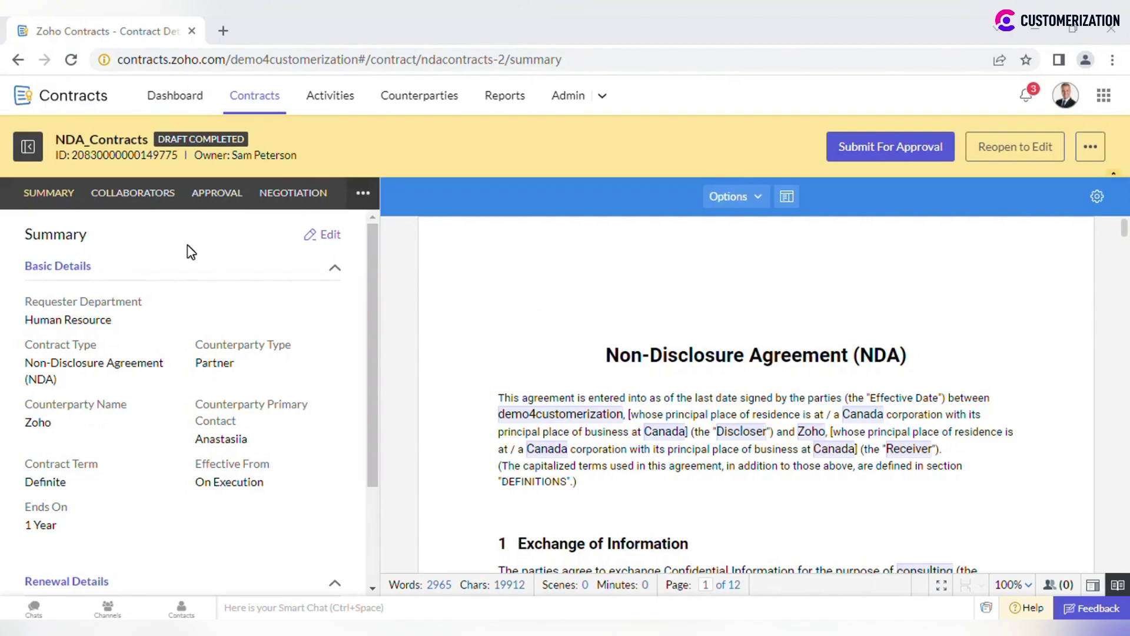
Preview the NDA Approval Workflow on the Approval tab, then submit NDA_Contracts for approval
left_click(222, 203)
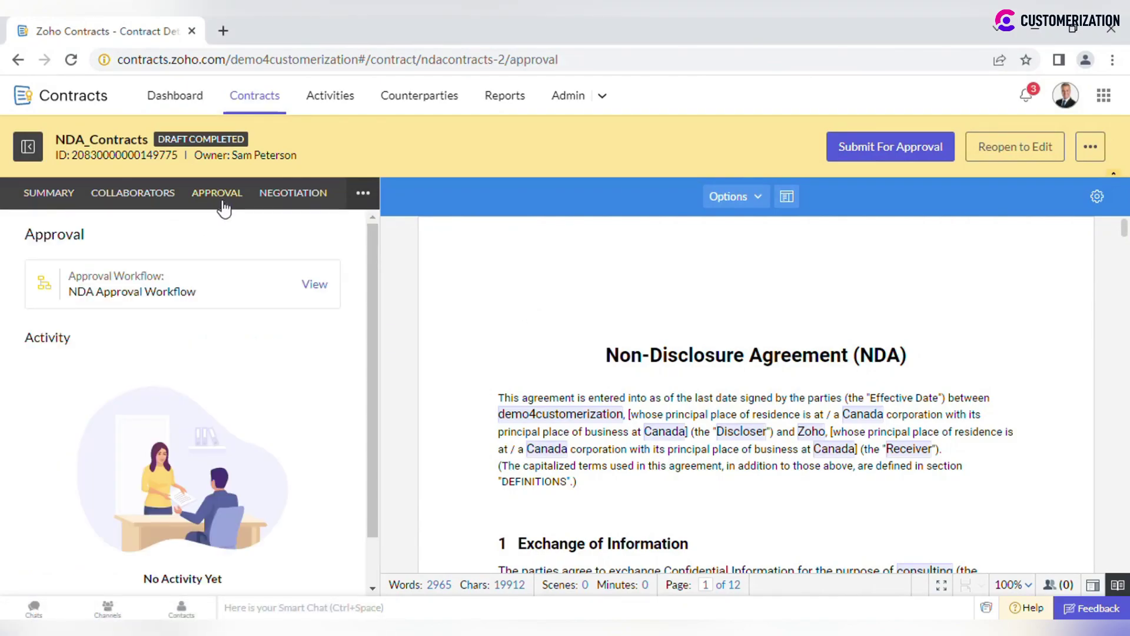
left_click(323, 288)
left_click(799, 199)
left_click(877, 148)
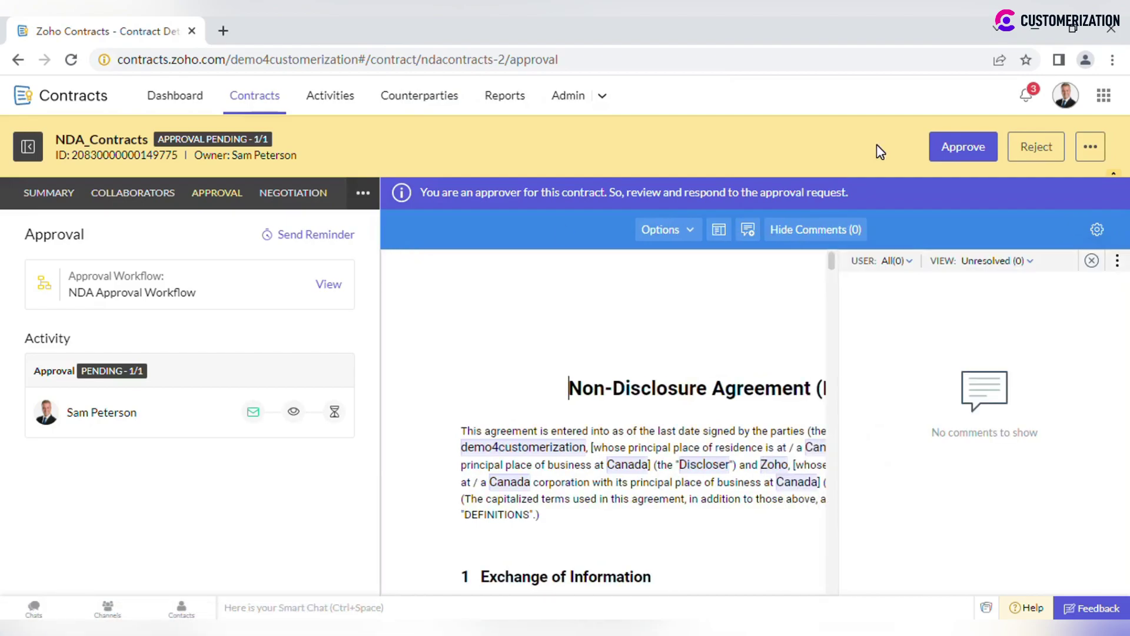
Open the NDA_Contracts request from Activities > Pending Approvals
left_click(318, 99)
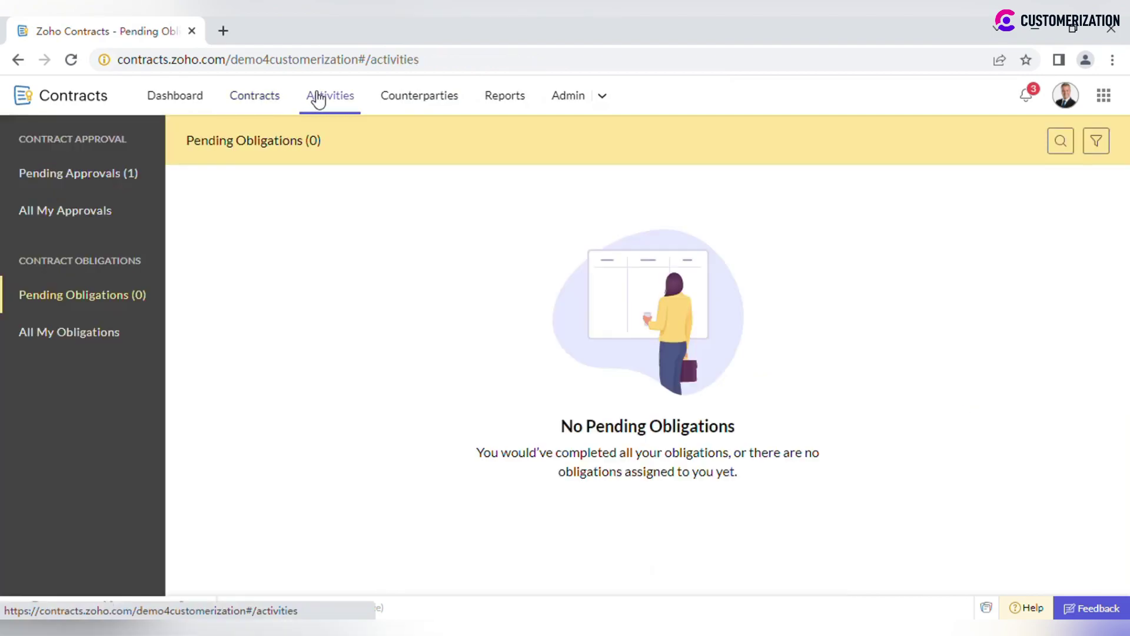
left_click(136, 183)
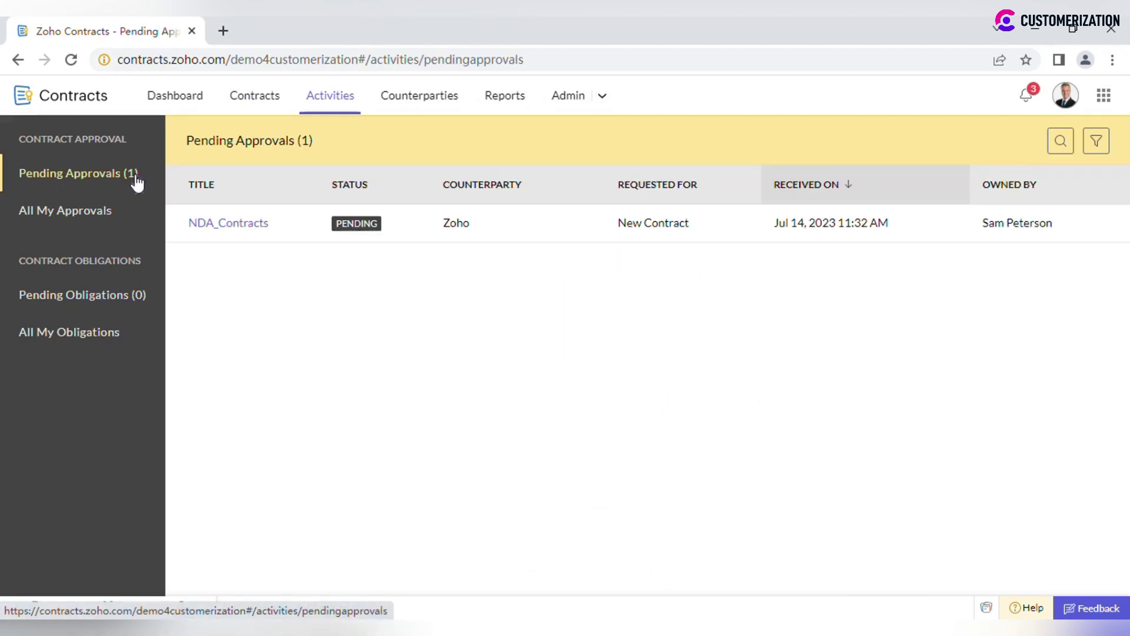
left_click(241, 231)
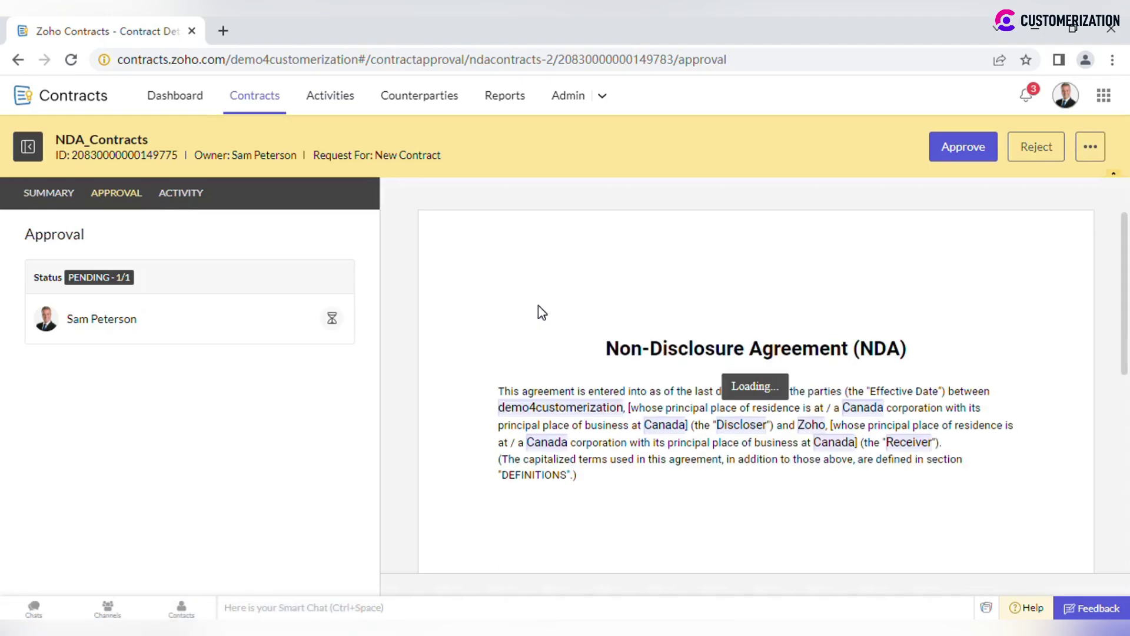
Review the request's Summary and Activity history, then open the document Options menu
left_click(67, 200)
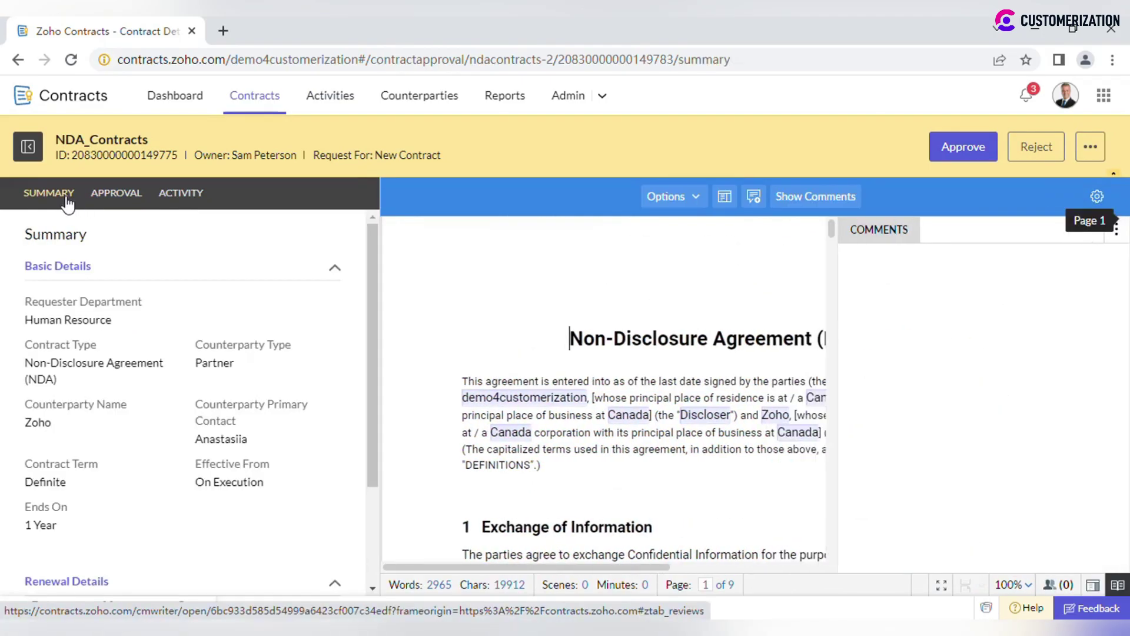
left_click(175, 198)
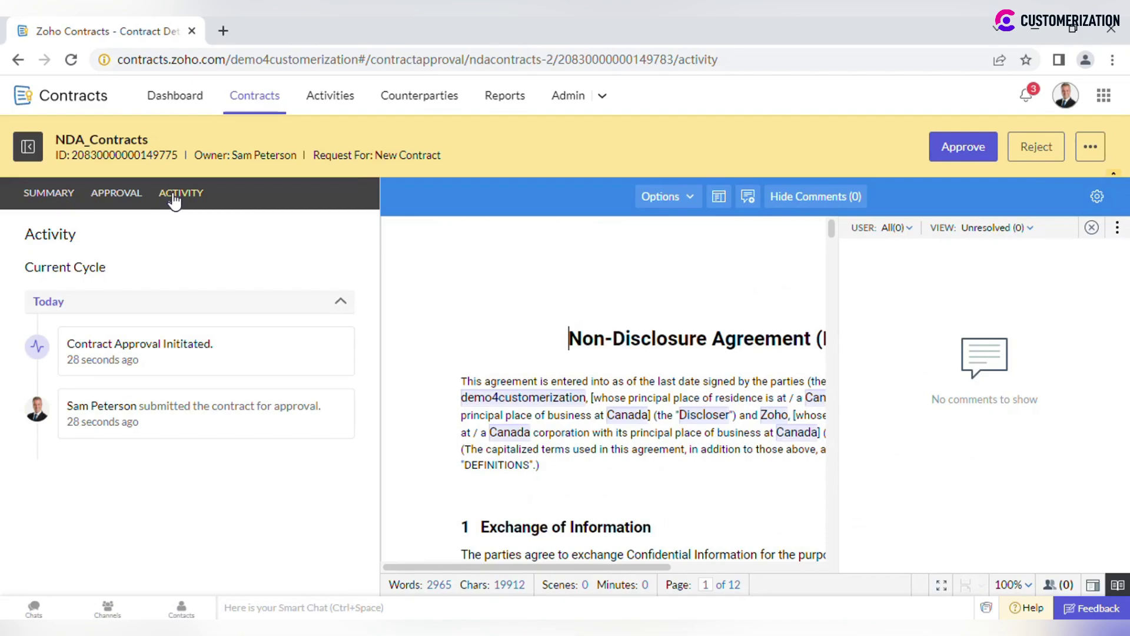
left_click(665, 197)
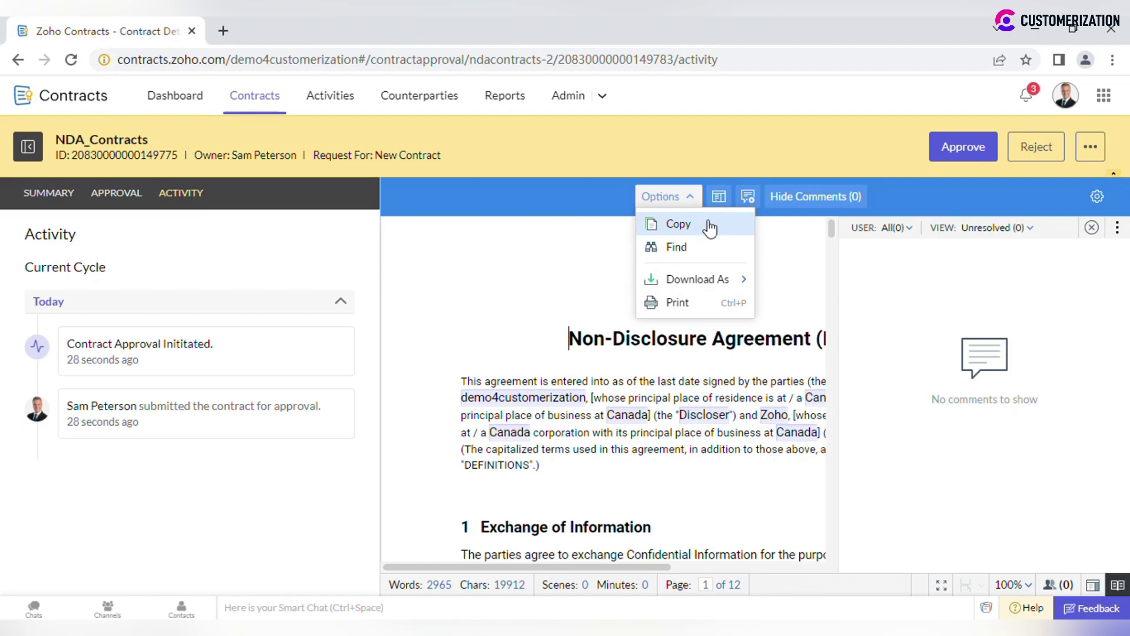
mouse_move(731, 285)
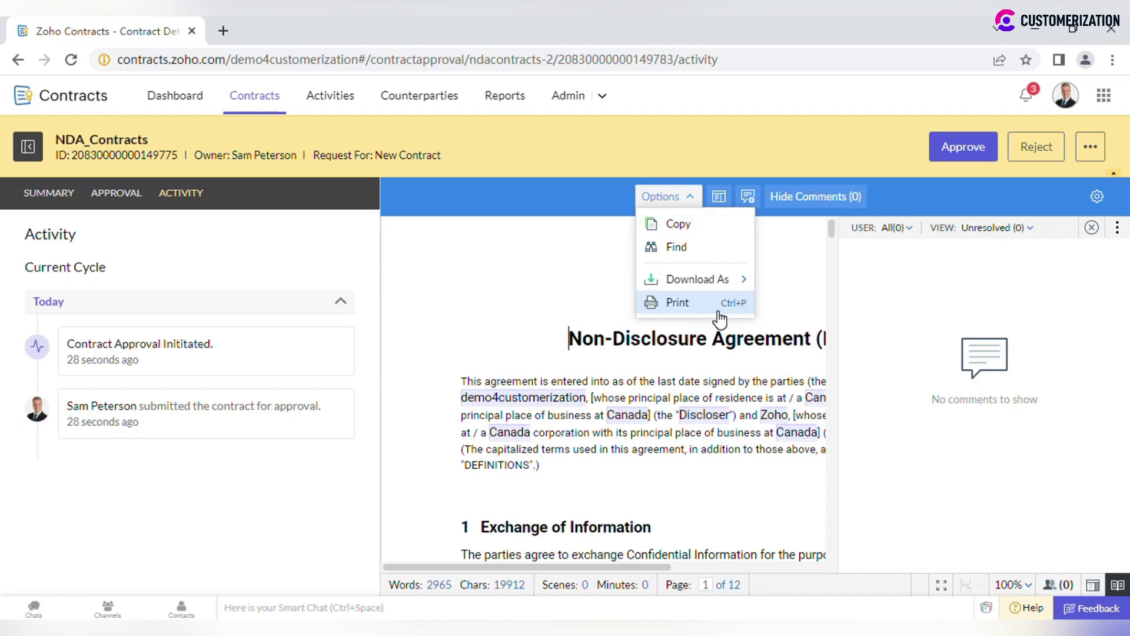
Browse the document's heading navigation and comments, then approve NDA_Contracts and confirm
left_click(719, 196)
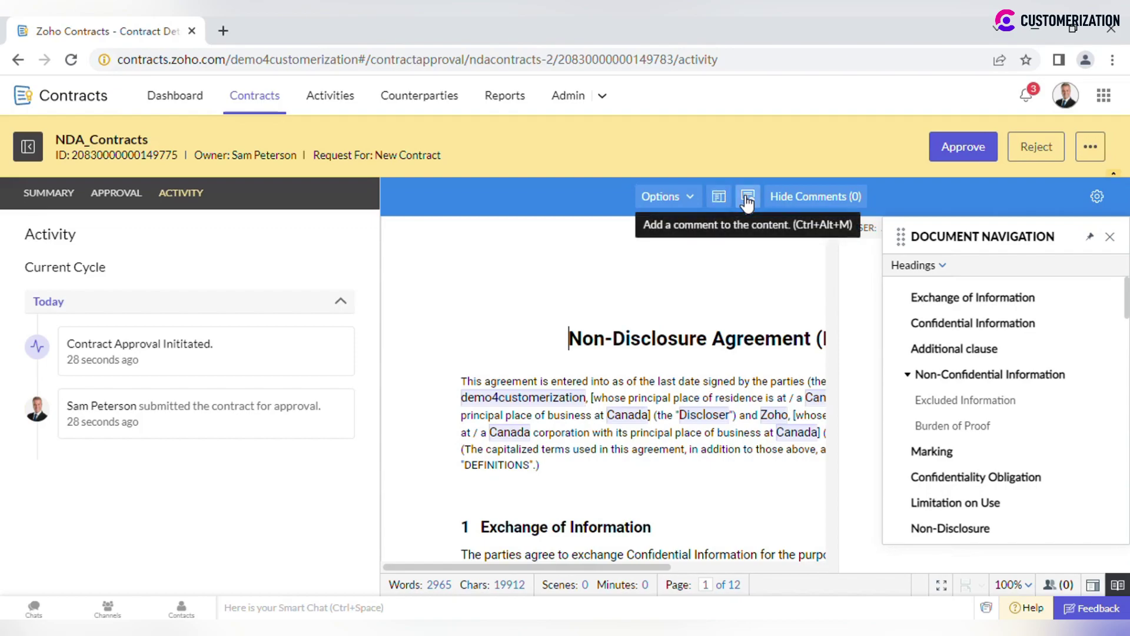
left_click(747, 198)
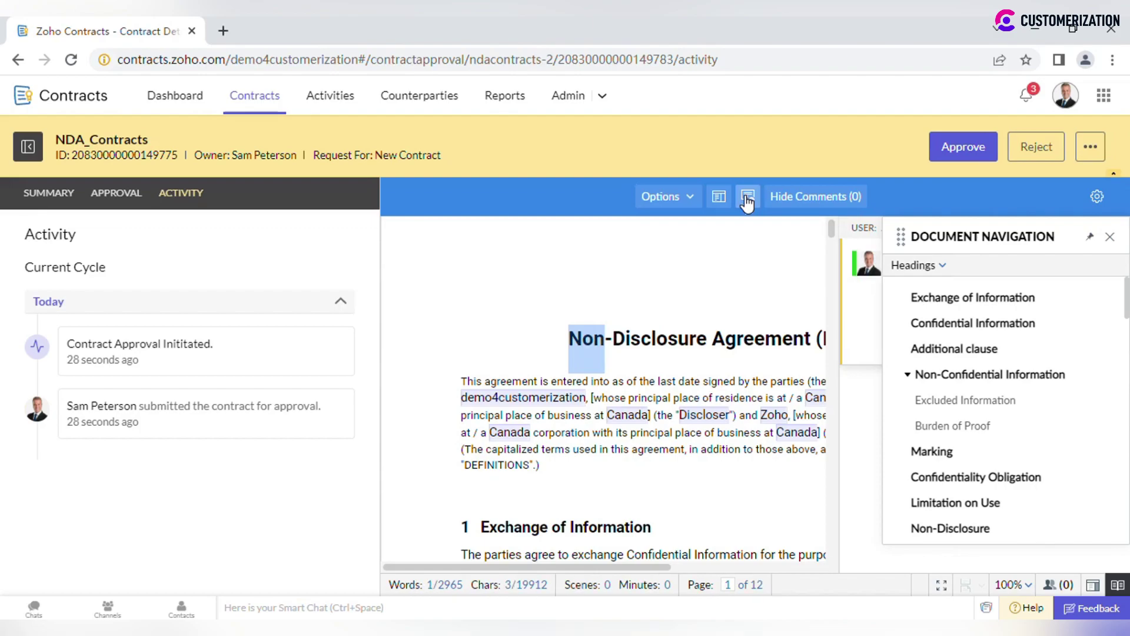
left_click(1111, 236)
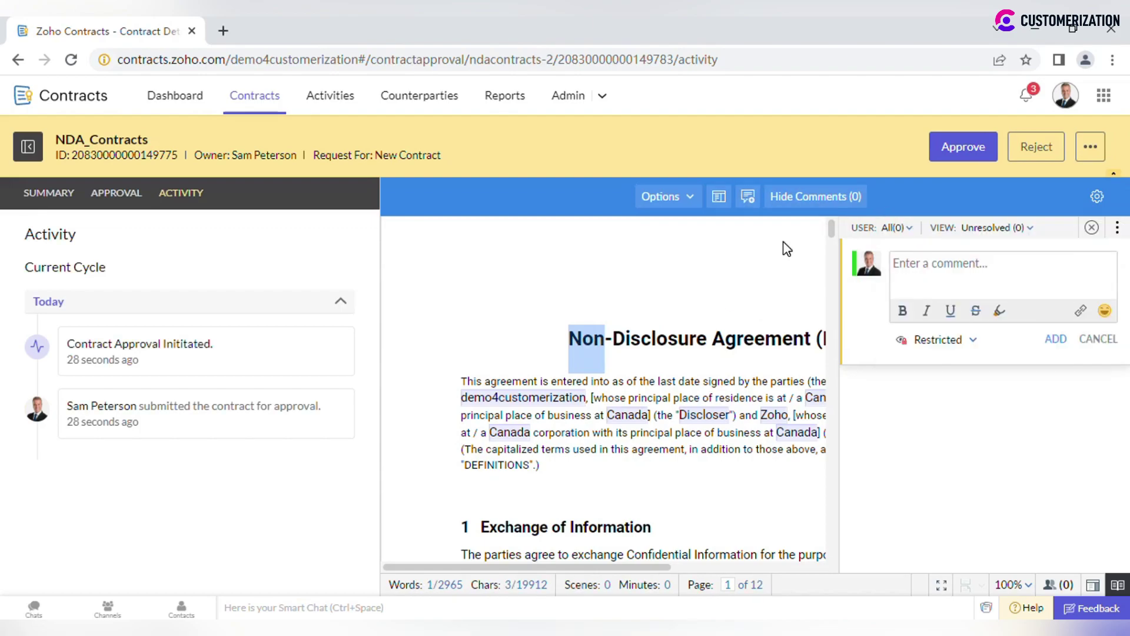
left_click(815, 196)
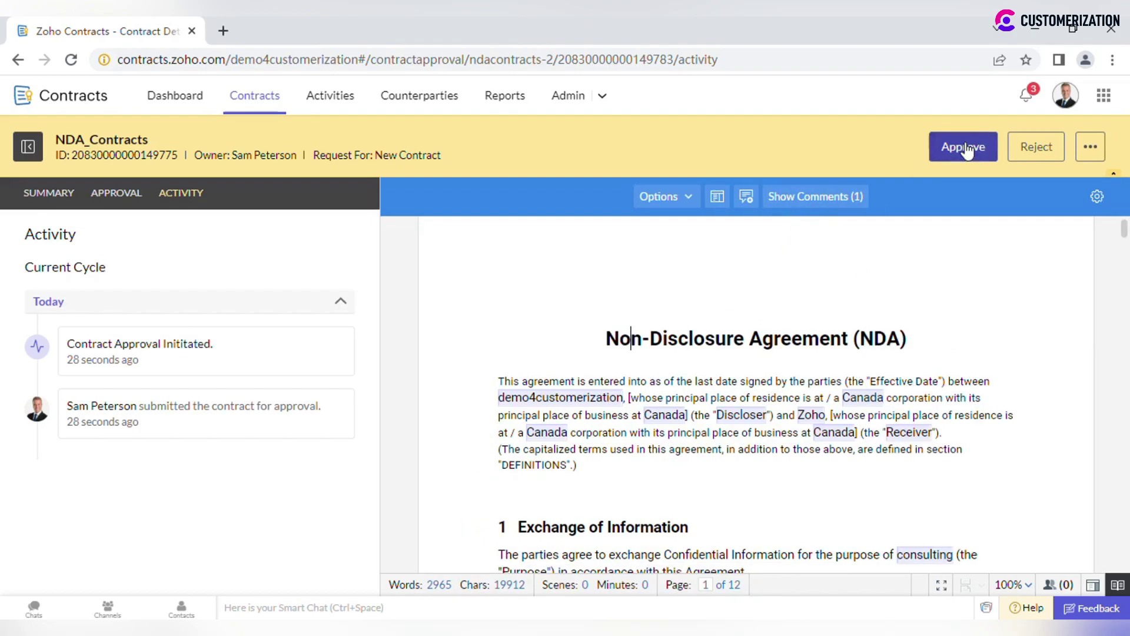
left_click(963, 146)
left_click(722, 299)
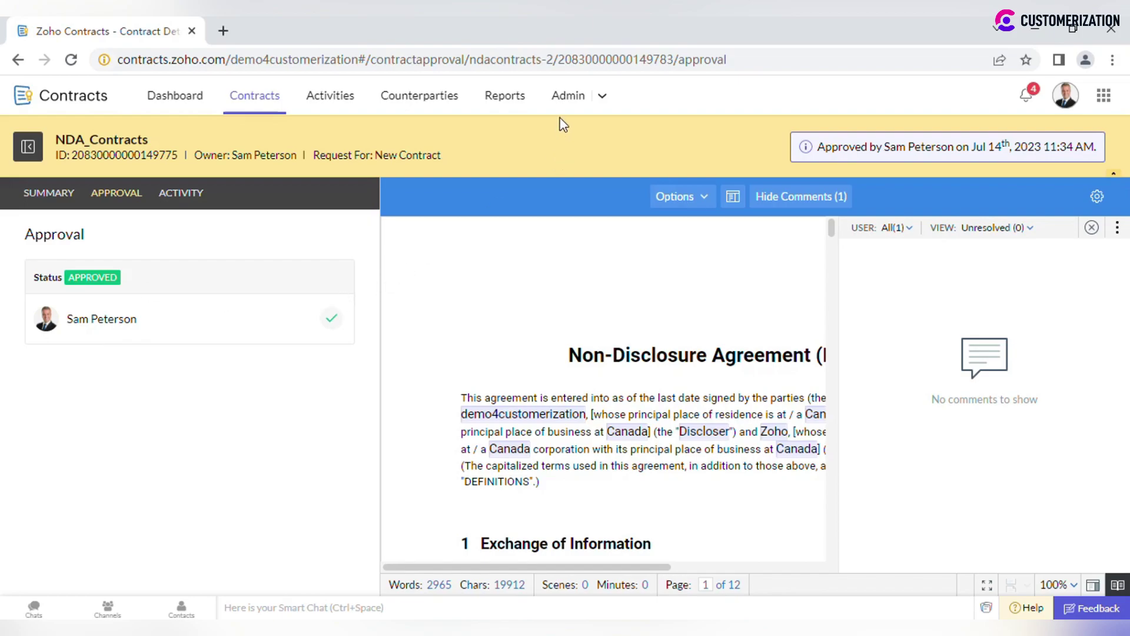
Go to Admin > Approval Workflows and inspect Services Approval before returning to the list
left_click(563, 104)
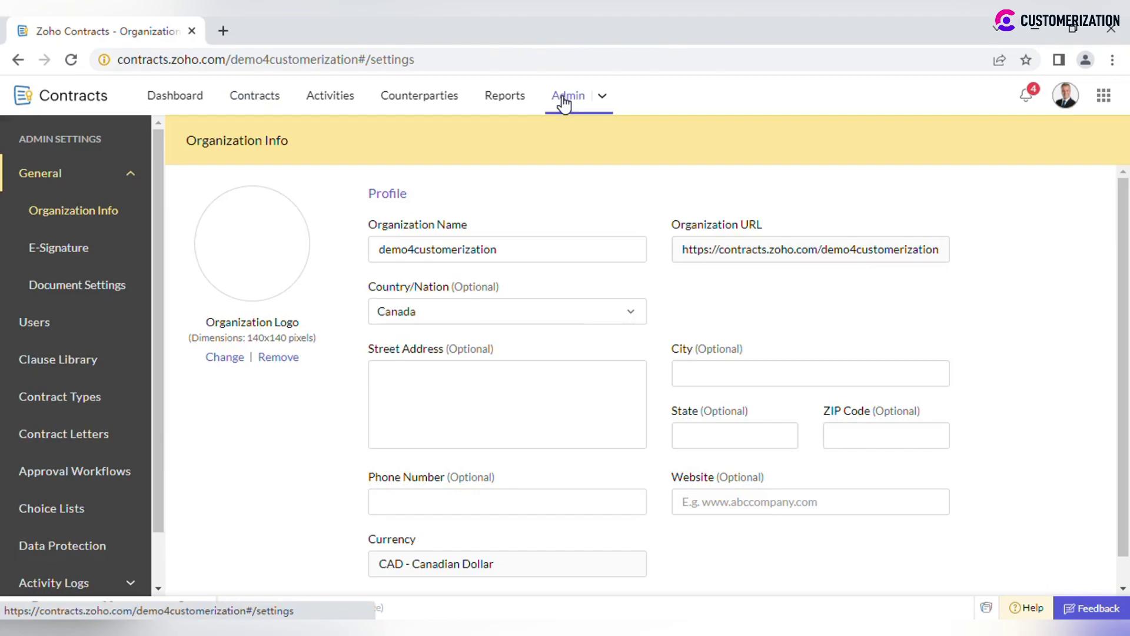
left_click(71, 471)
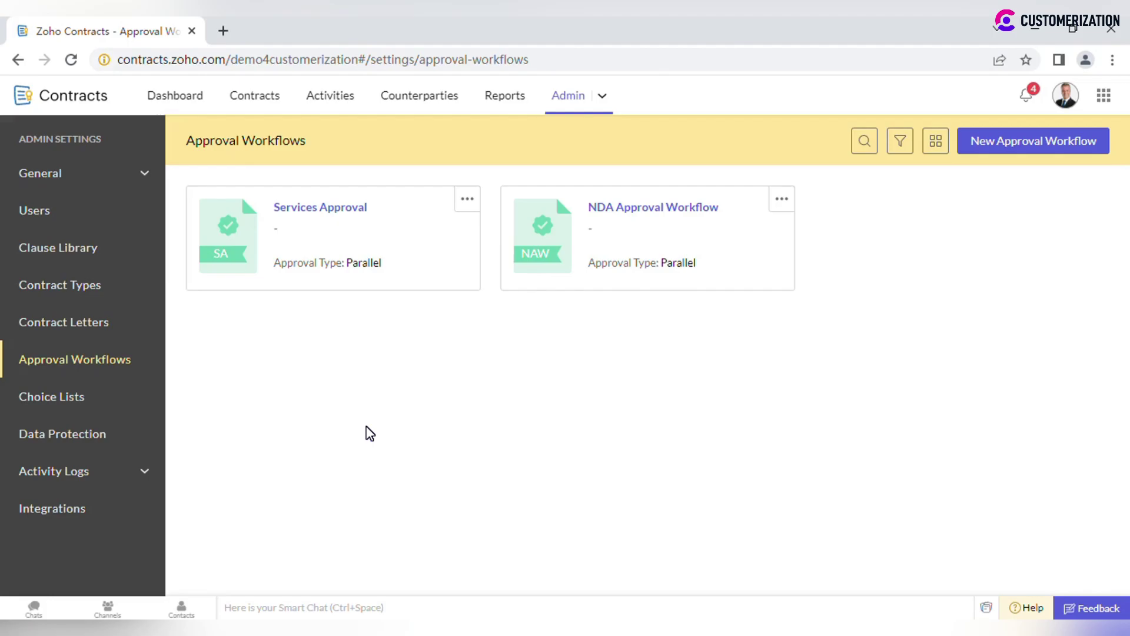
left_click(340, 210)
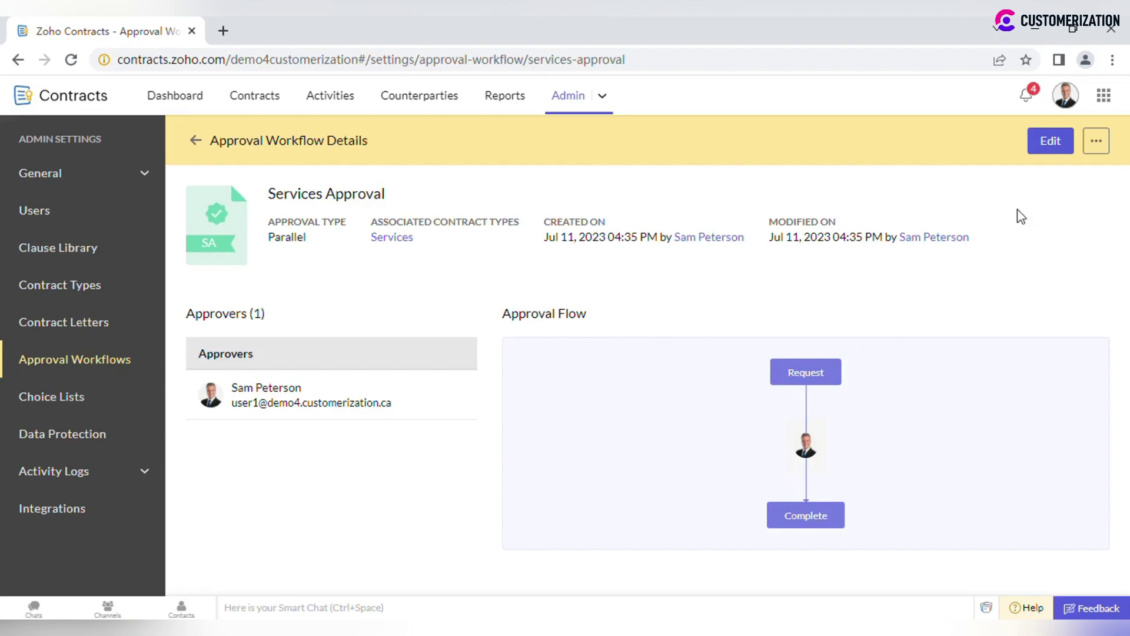
left_click(196, 140)
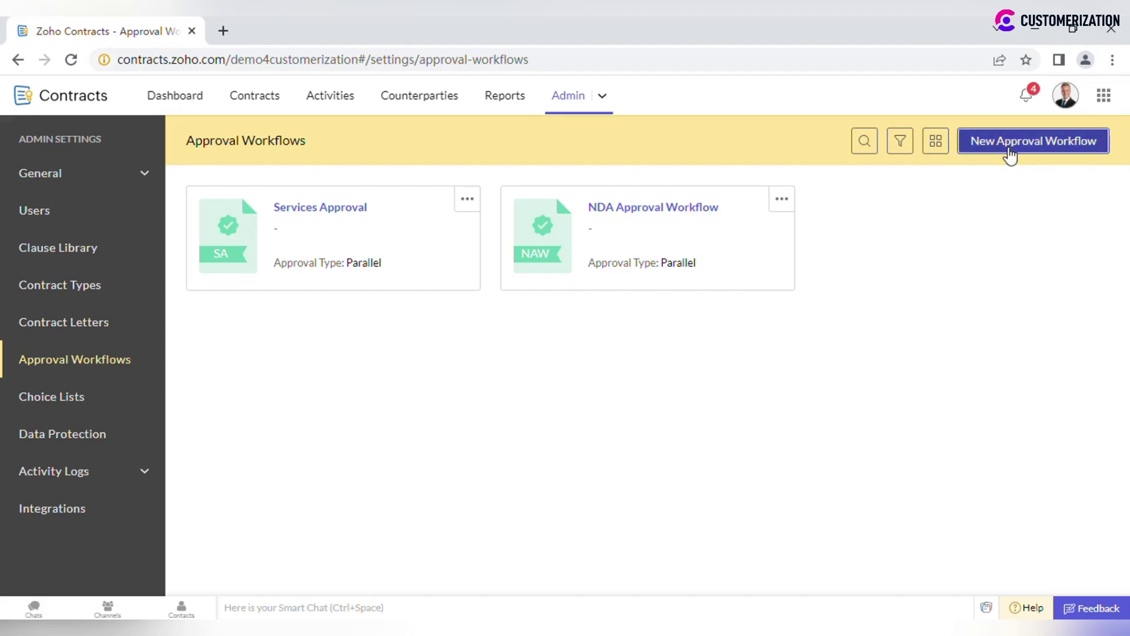
Start a new approval workflow associated with the Catering Services Agreement contract type
left_click(1010, 153)
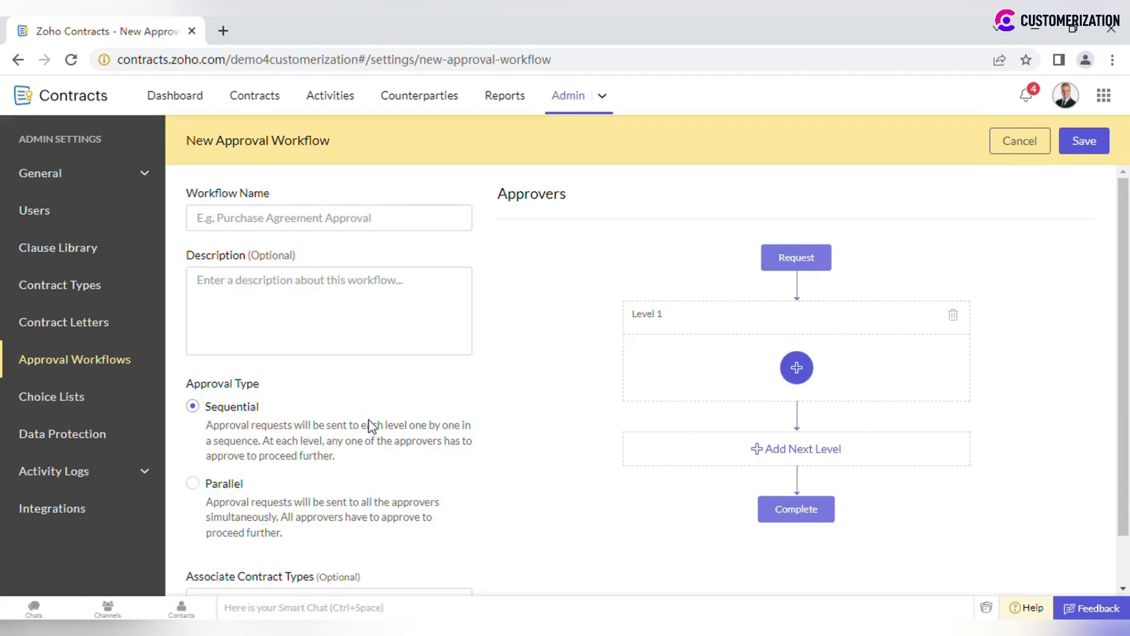
scroll(370, 447, "down", 1)
left_click(360, 557)
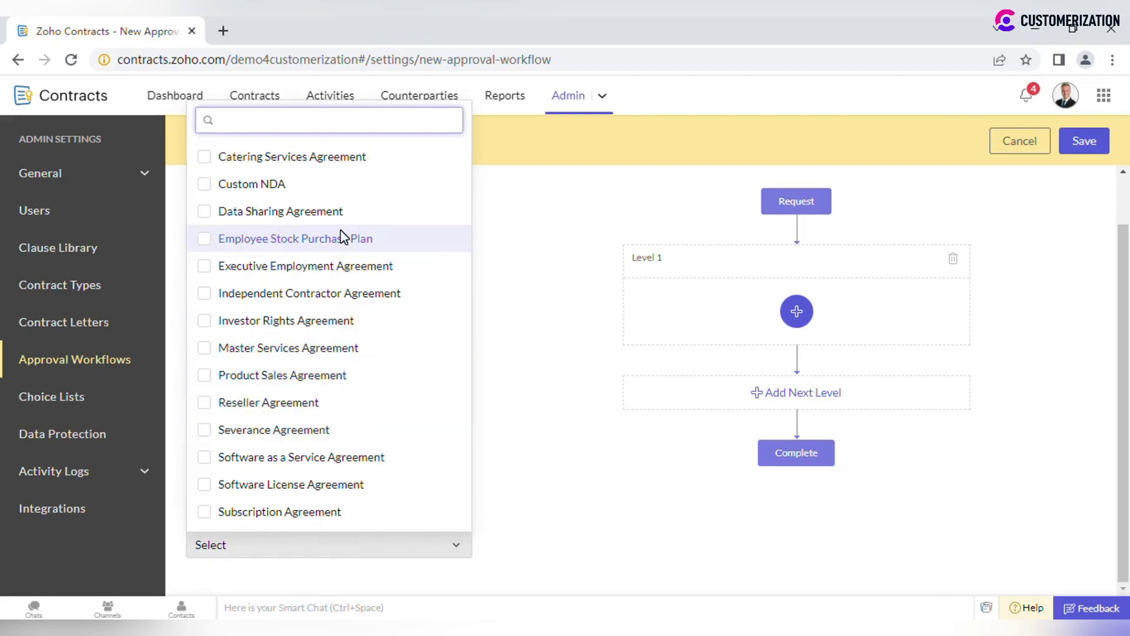
left_click(283, 158)
left_click(544, 293)
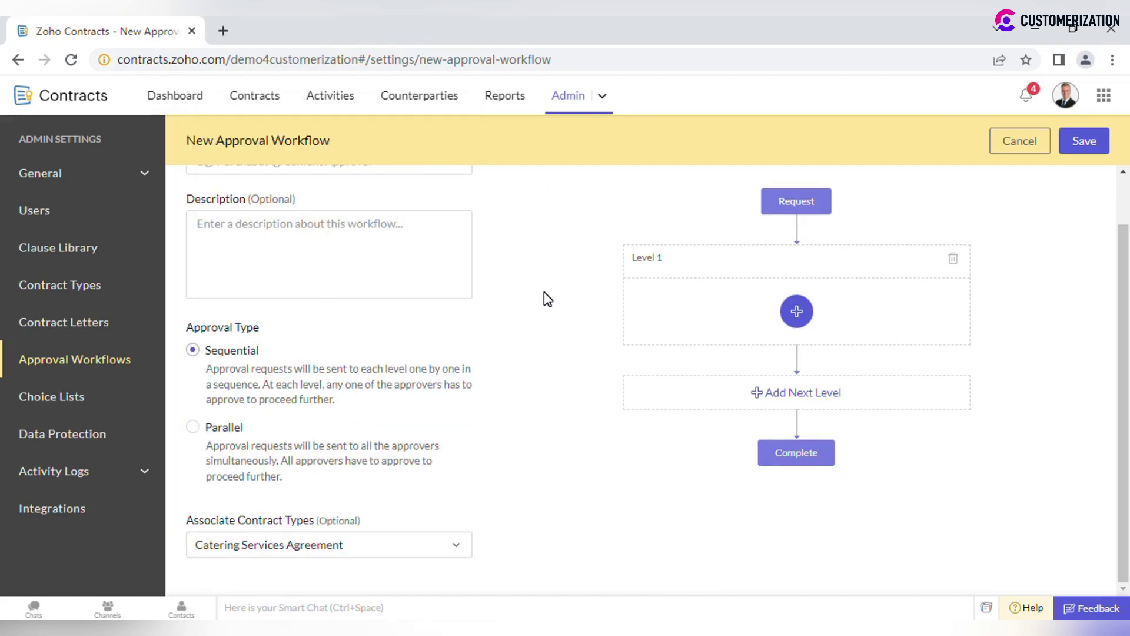
Try the Parallel approval type, then revert it to Sequential
scroll(544, 292, "up", 1)
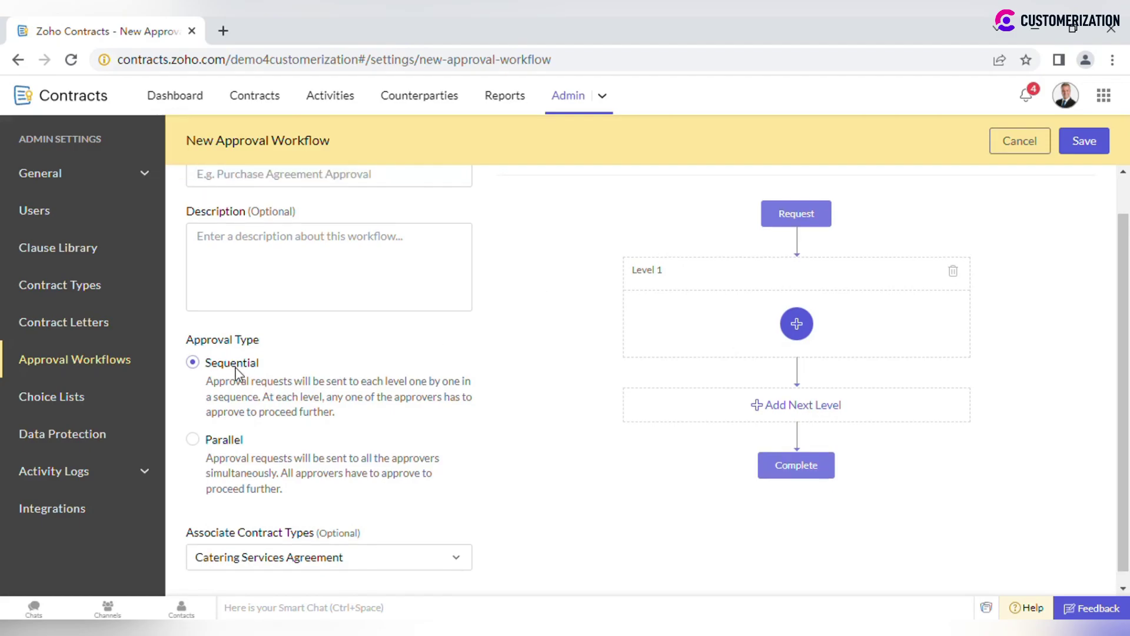
left_click(196, 442)
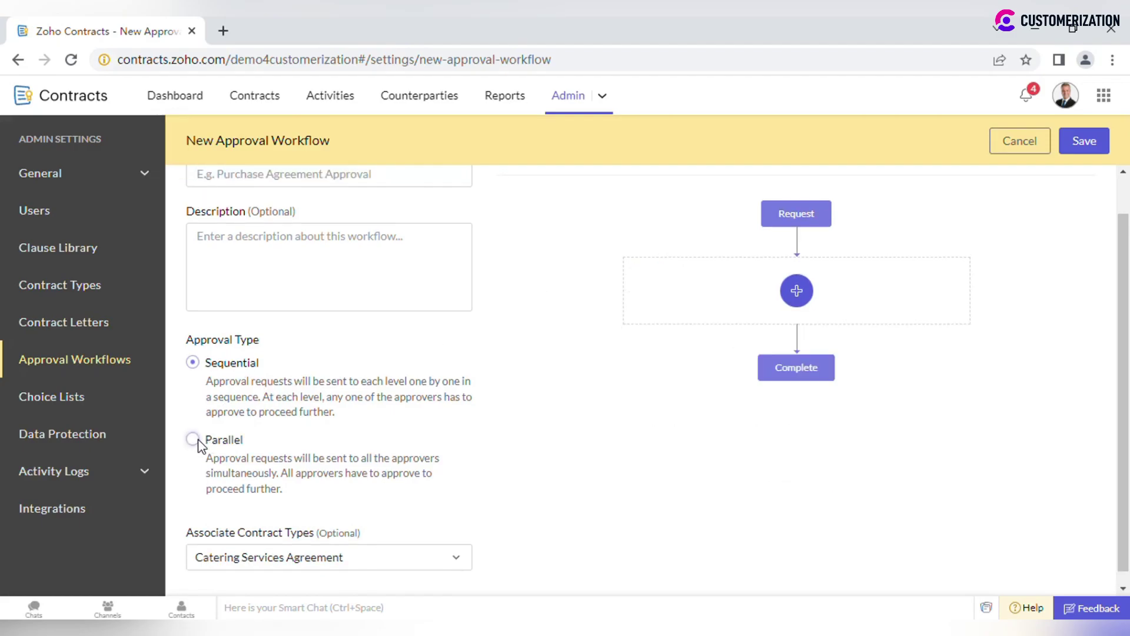
left_click(194, 363)
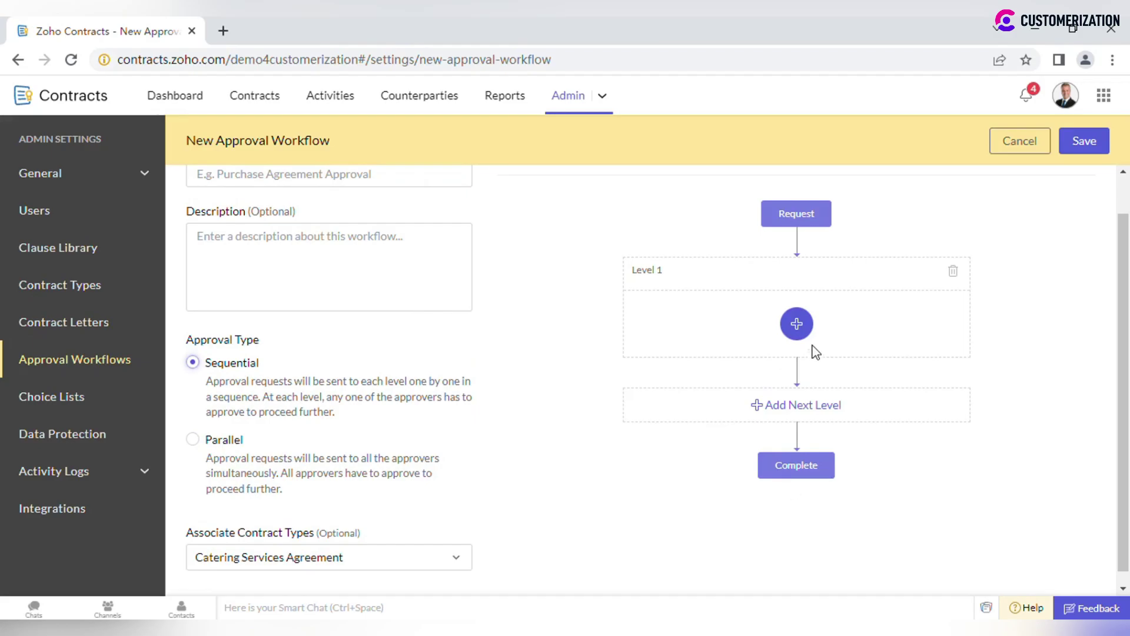
Add the first approver to Level 1 of the workflow
left_click(799, 332)
left_click(781, 259)
left_click(796, 323)
Add a second approver at Level 2, then set the approval type to Parallel
left_click(919, 269)
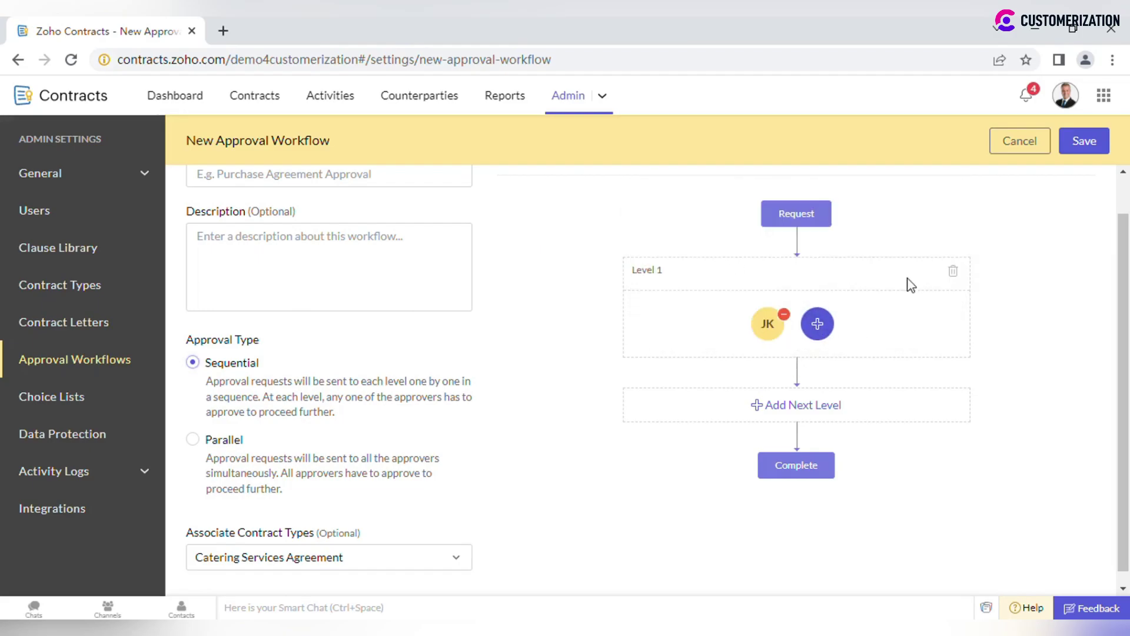
left_click(811, 406)
left_click(741, 400)
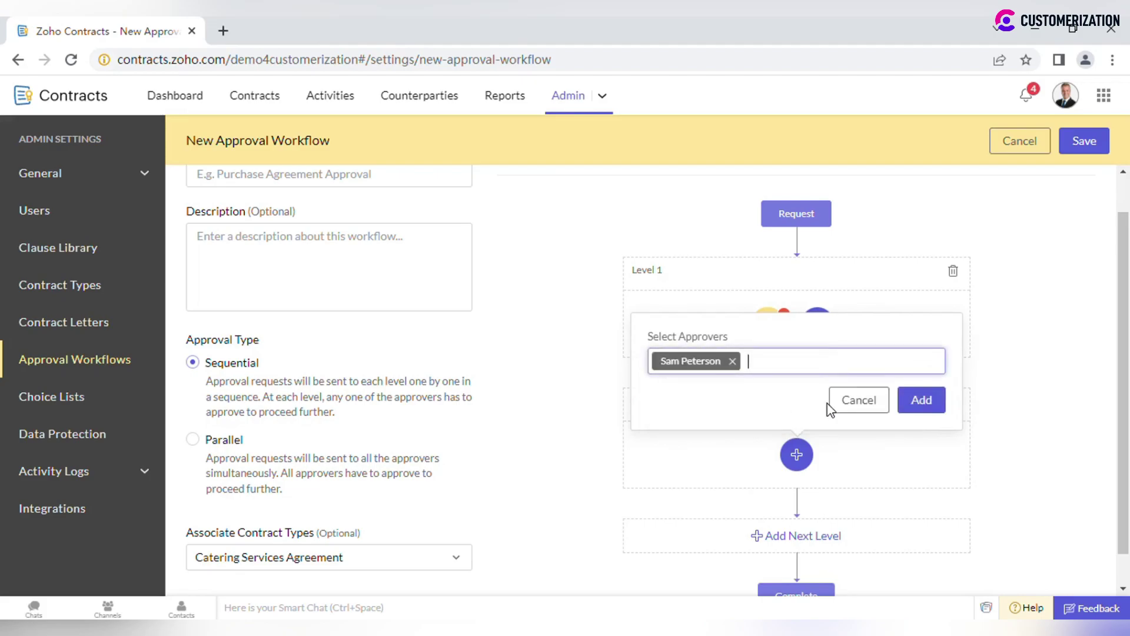
left_click(922, 402)
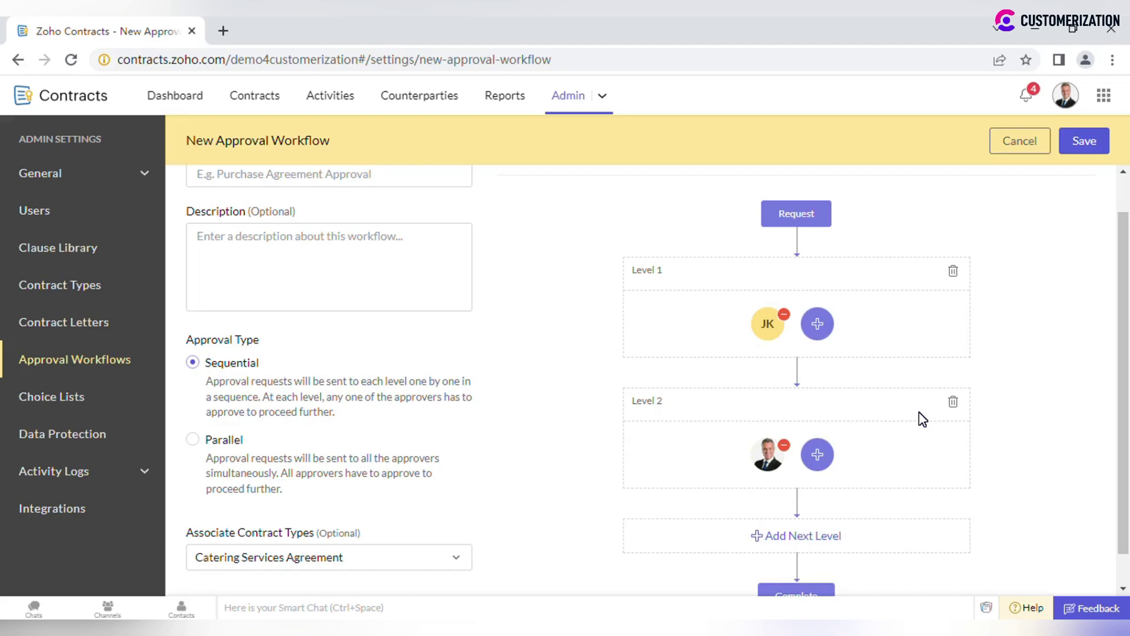
left_click(198, 439)
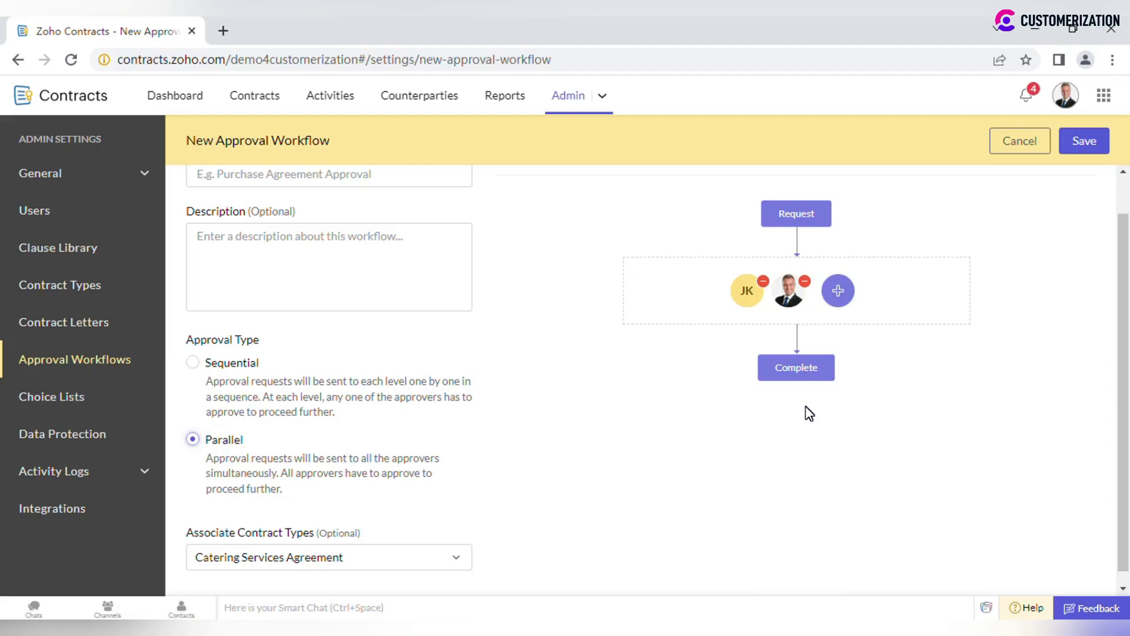